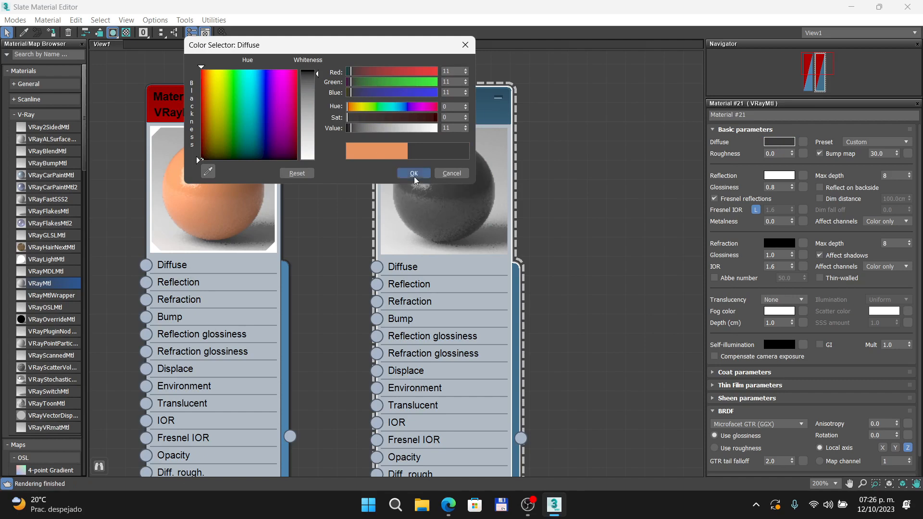
Step: Confirm Material #21's dark grey diffuse colour of 11 and set its refraction colour to pure white, 255
click(413, 174)
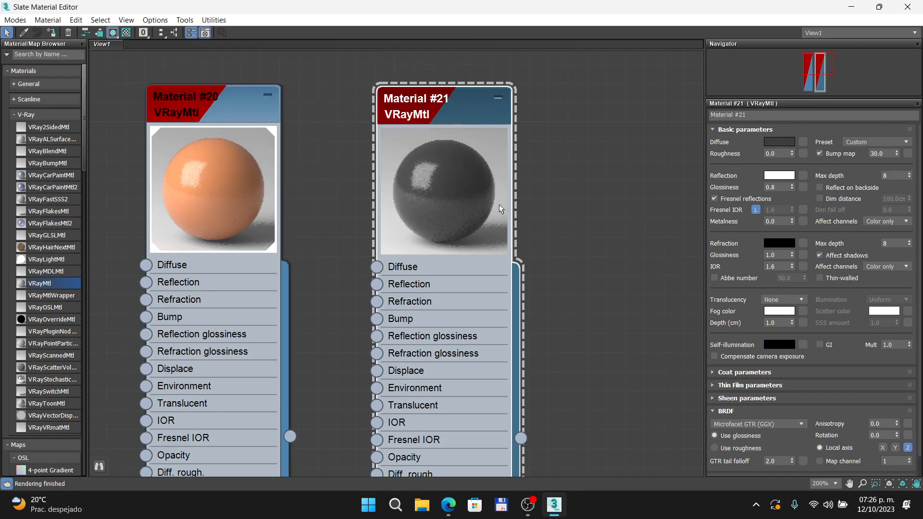
click(781, 246)
drag(318, 72, 317, 160)
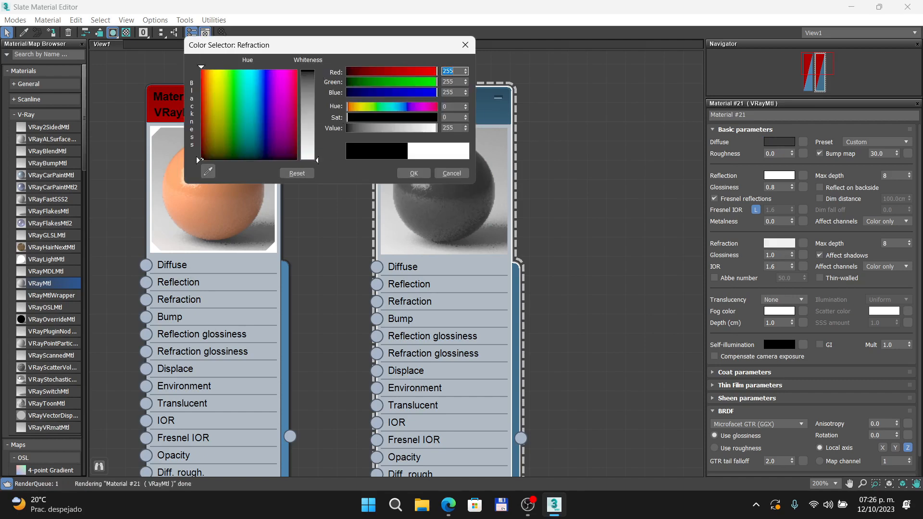
click(415, 174)
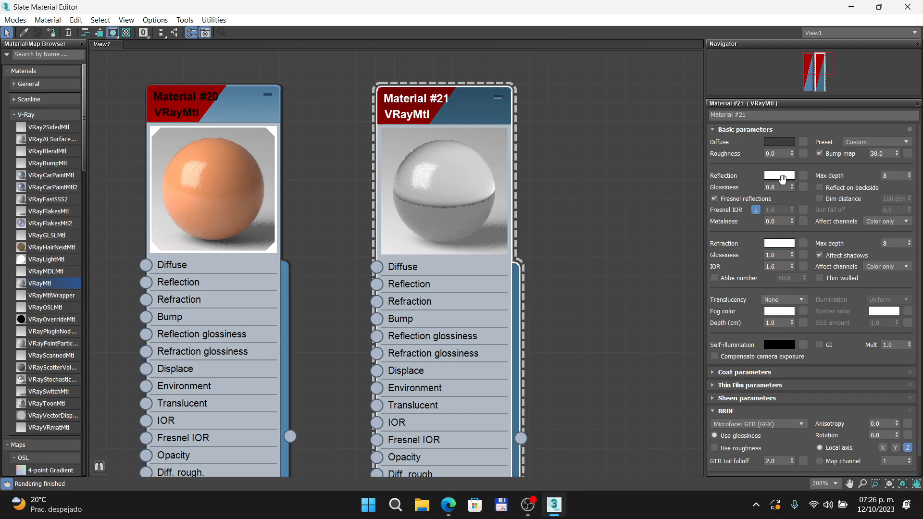
click(780, 245)
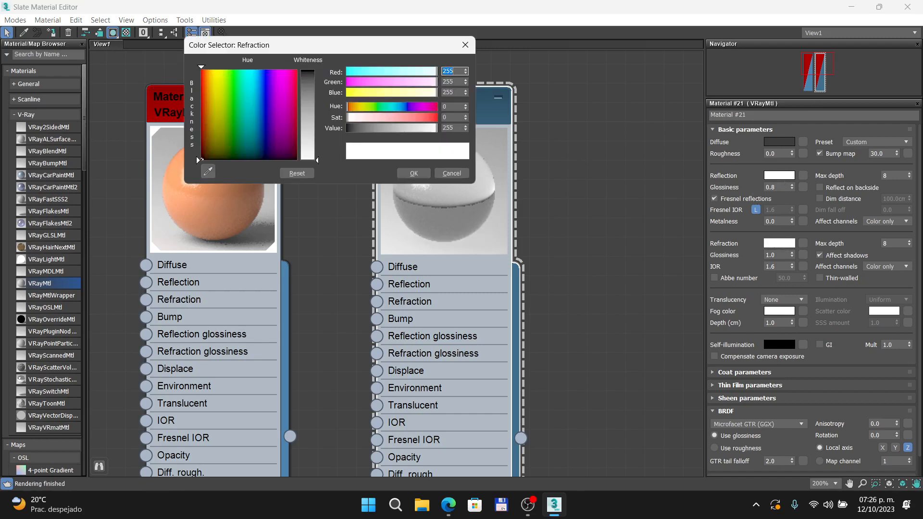
click(413, 173)
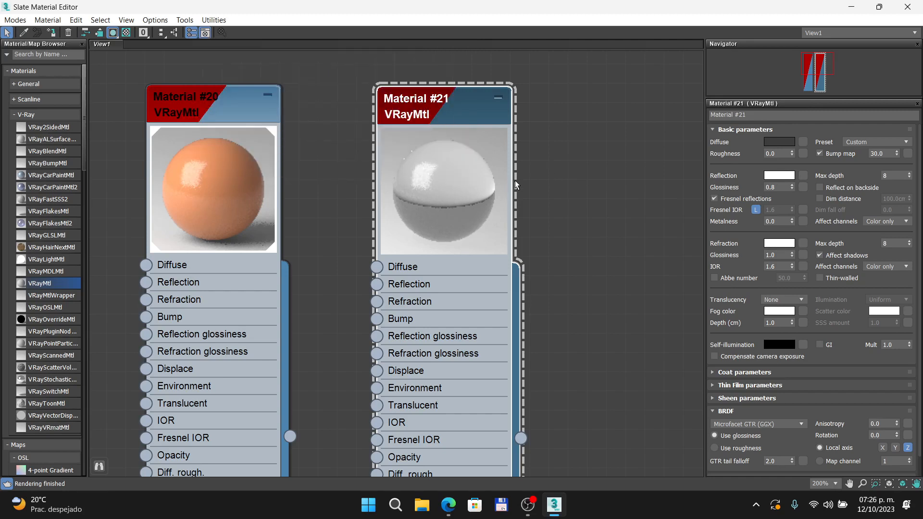
Step: Check the refraction settings slide in the browser, return to 3ds Max and set Material #21's refraction IOR to 1.52
click(448, 505)
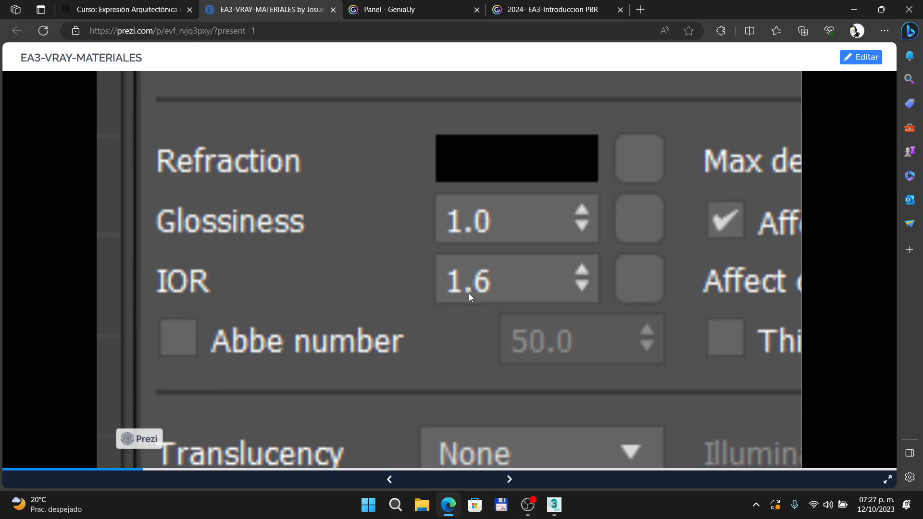
key(alt+Tab)
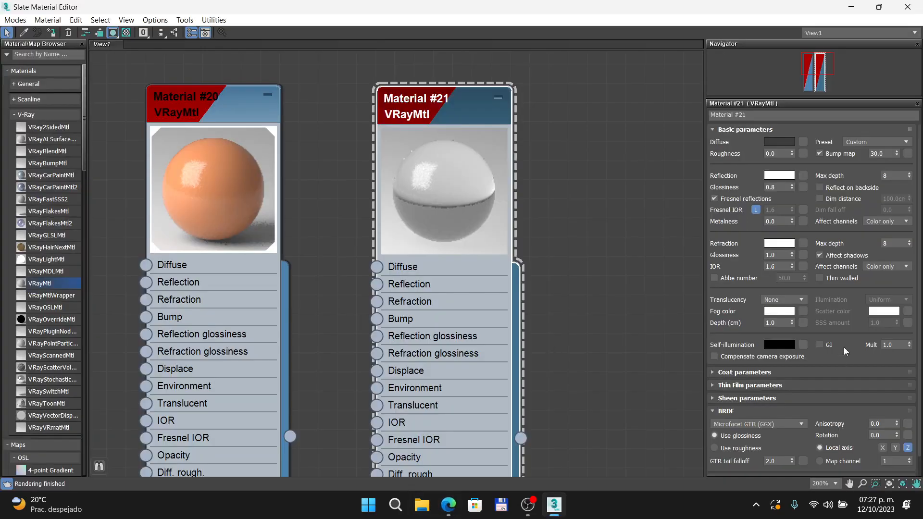
click(779, 267)
key(BackSpace)
key(BackSpace)
text(.52)
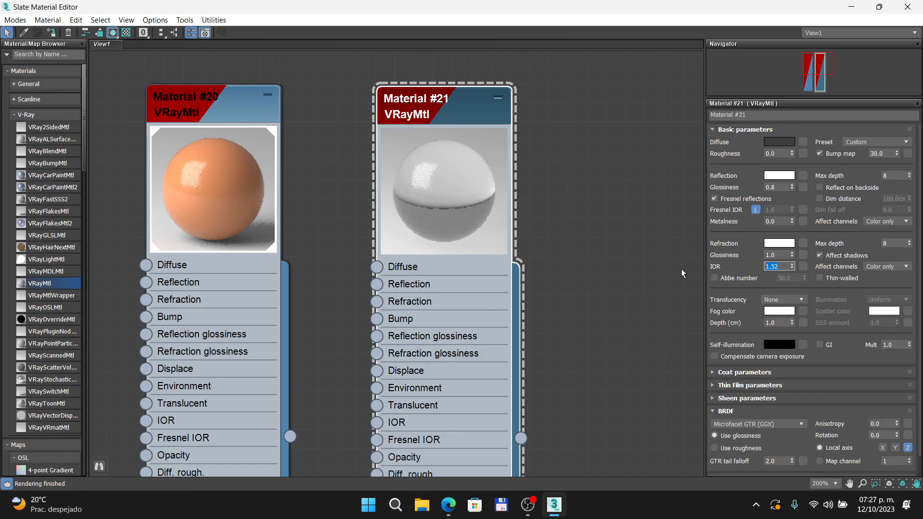
Step: Review the refraction slide in the browser again, return to 3ds Max and set Material #21's refraction glossiness to 0.2
click(449, 505)
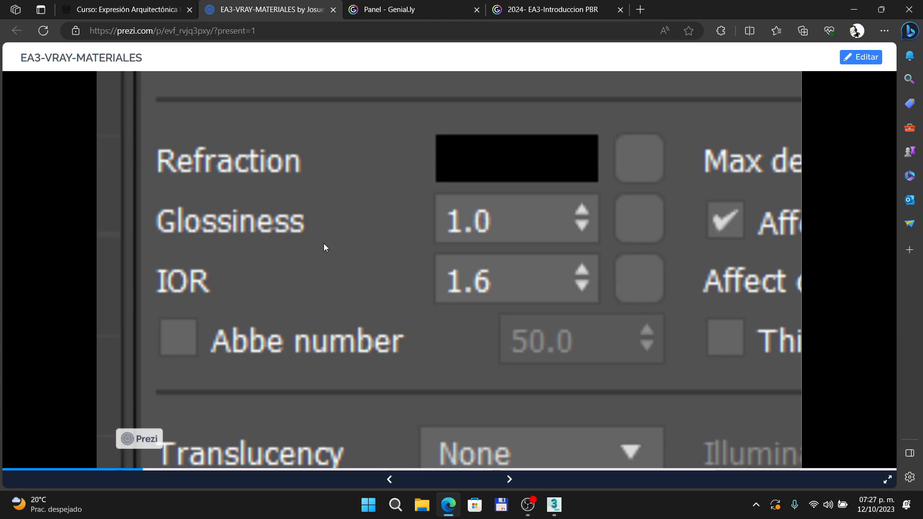
key(alt+Tab)
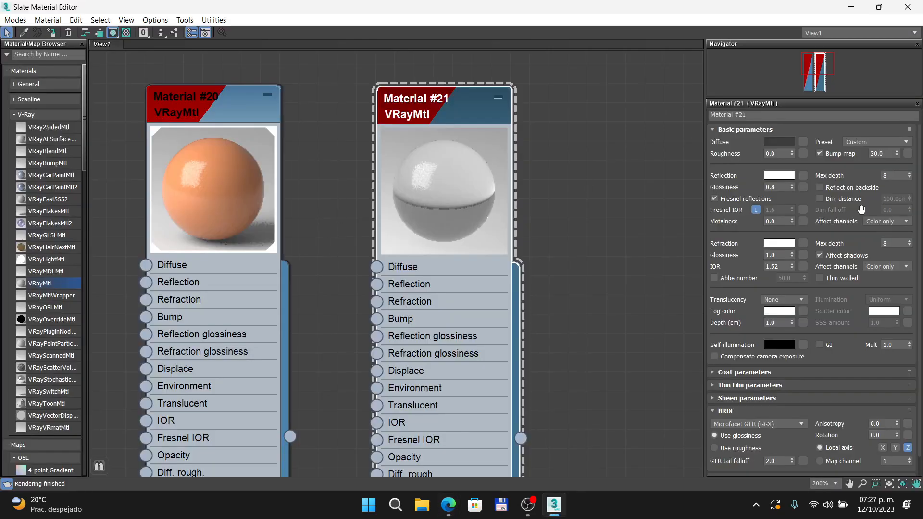
click(779, 255)
text(0.2)
key(Return)
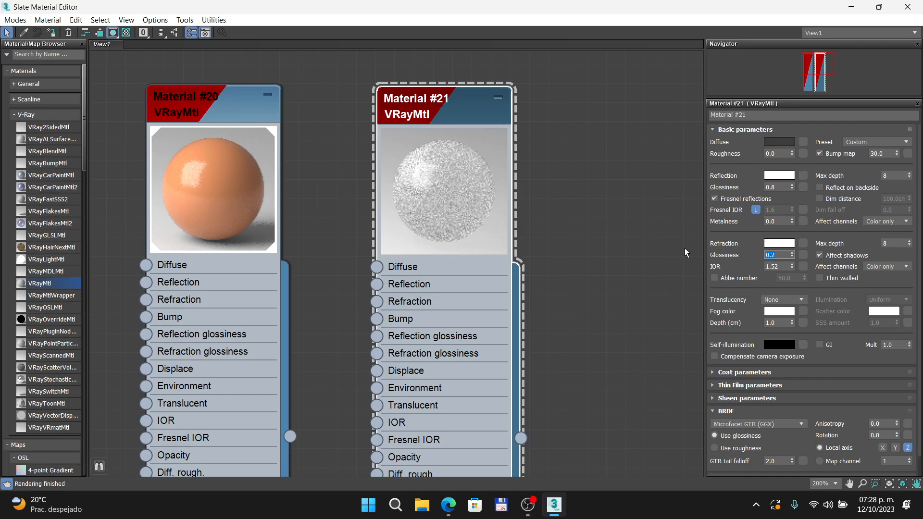
Step: Shrink the Slate Material Editor to uncover the camera view, and assign Material #21 to the rightmost sphere, Sphere003
click(879, 7)
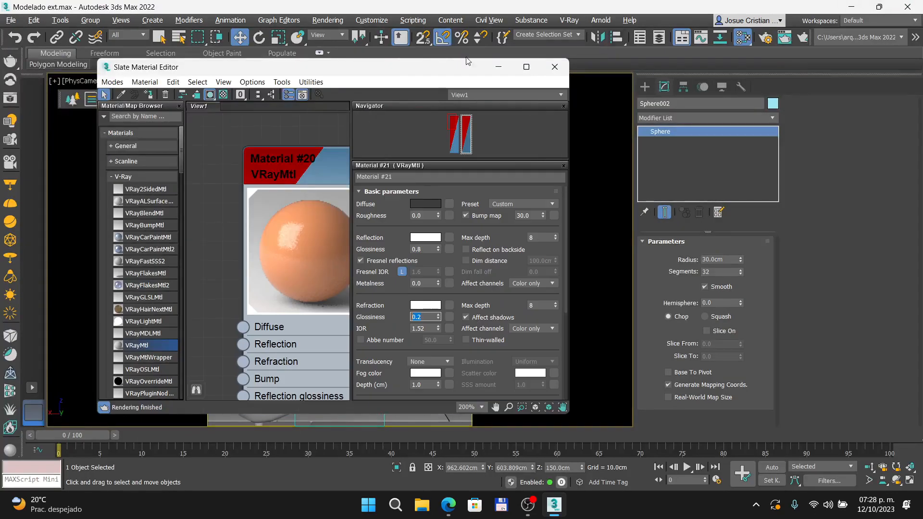
scroll(263, 158, down, 5)
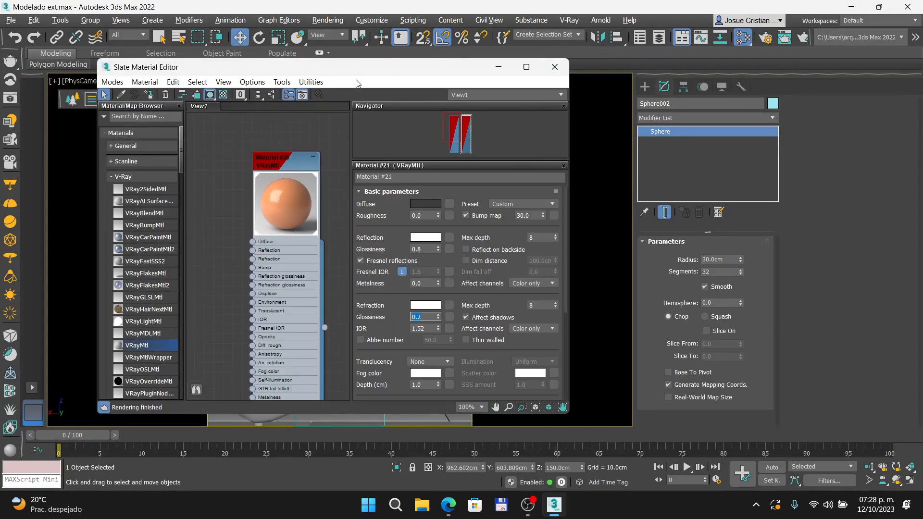
scroll(323, 129, down, 3)
drag(380, 71, 615, 163)
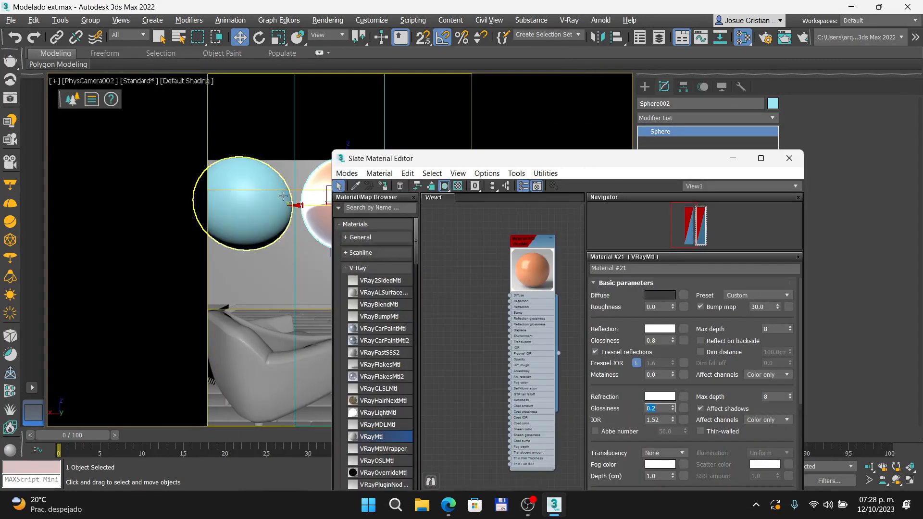
drag(449, 159, 413, 233)
click(424, 185)
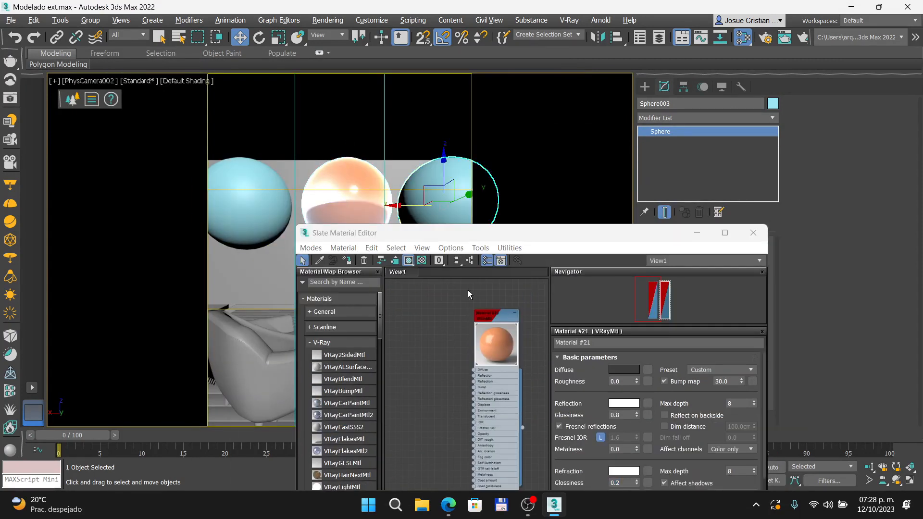
drag(507, 309, 438, 294)
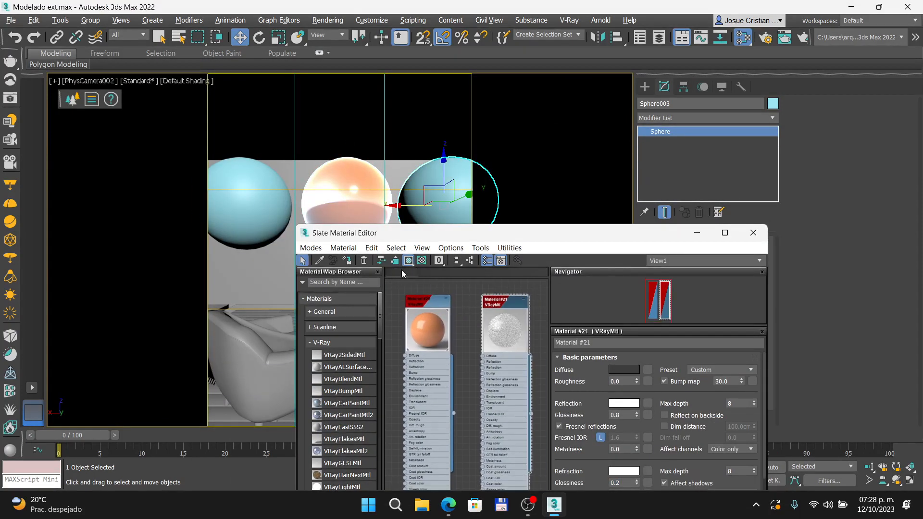
click(347, 260)
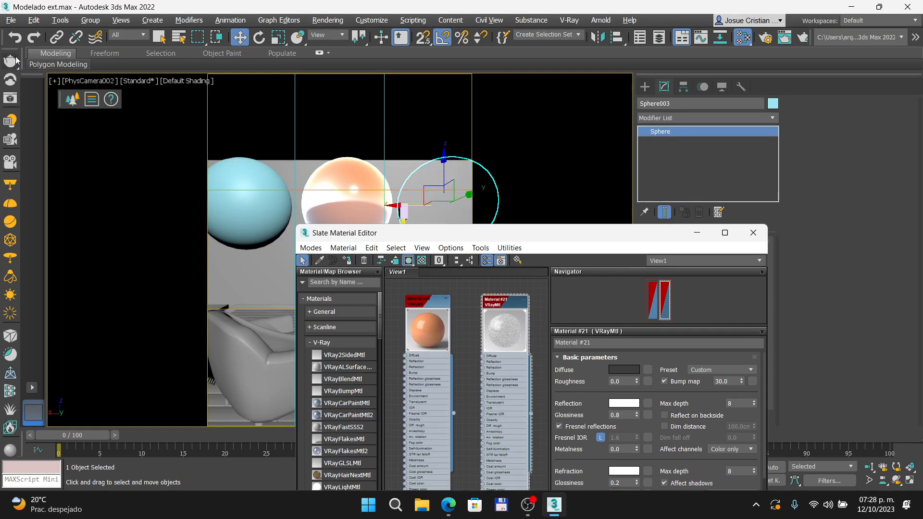
Step: Start an interactive V-Ray render of the camera view and move the frame buffer aside
click(11, 99)
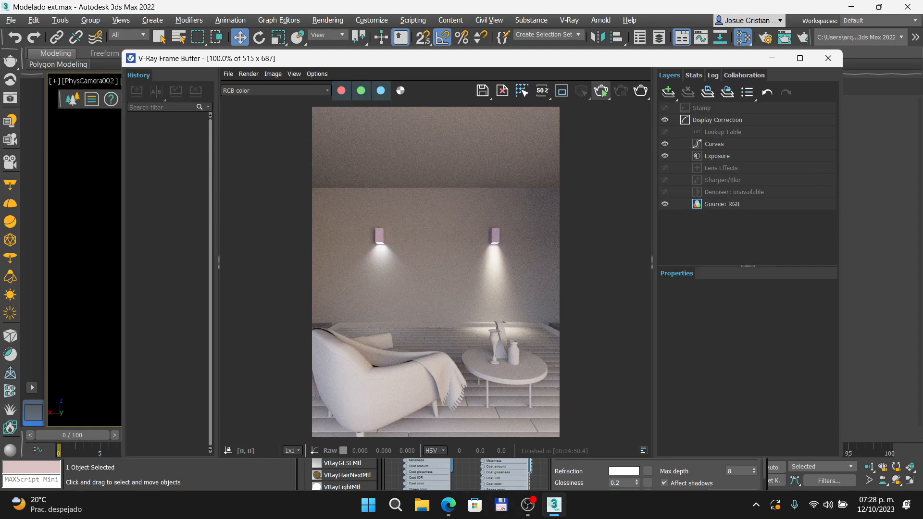
mouse_move(453, 513)
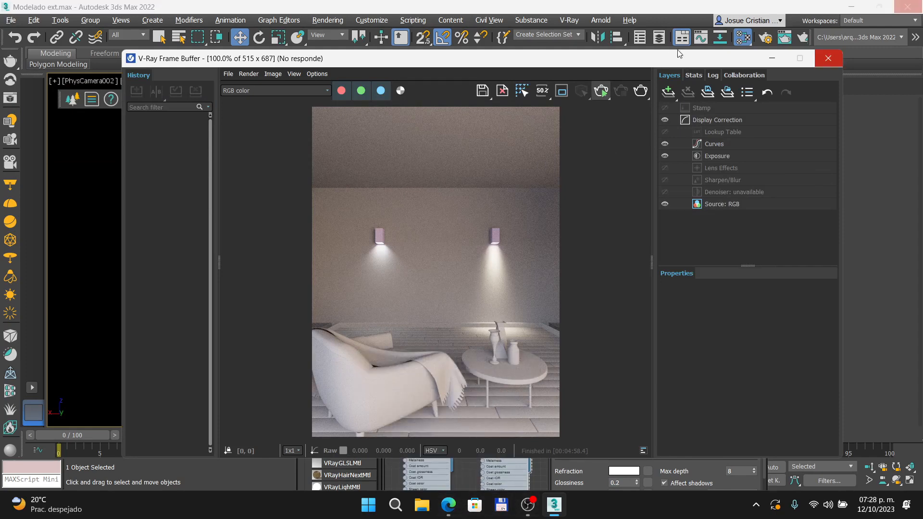
drag(619, 57, 792, 36)
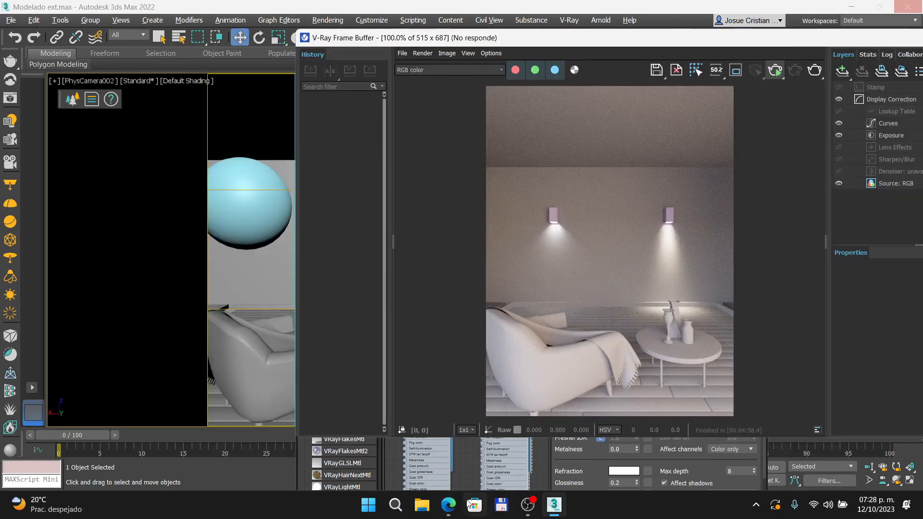
Step: Switch to the browser, advance the PBR introduction presentation from Refracción to the Efecto Fresnel slide, and return to 3ds Max
click(449, 505)
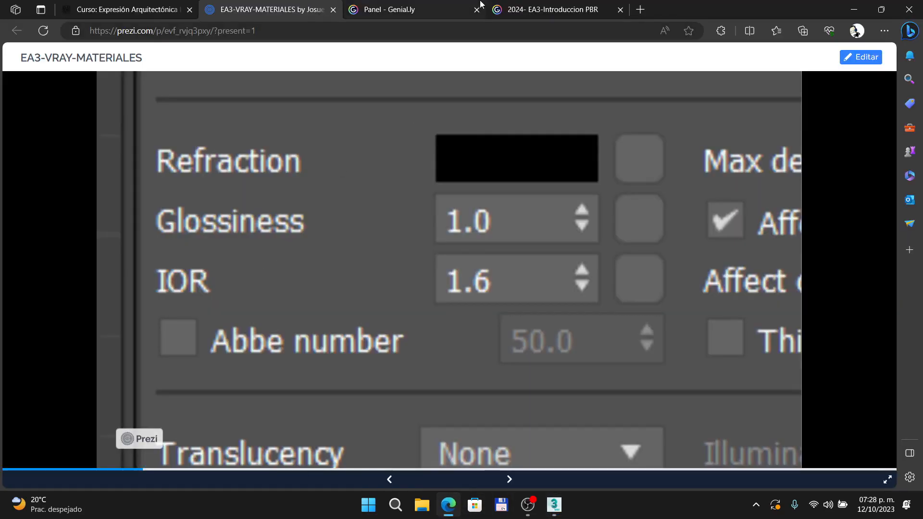
click(495, 9)
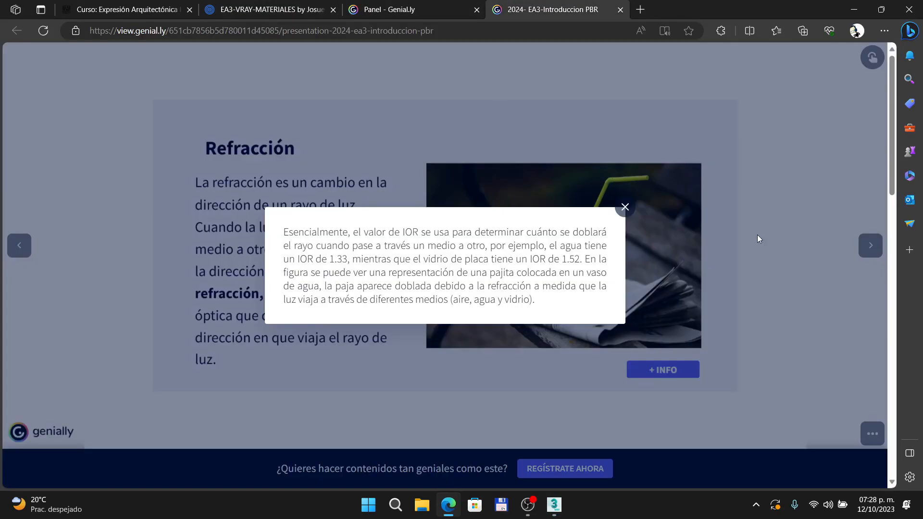
click(716, 240)
key(Right)
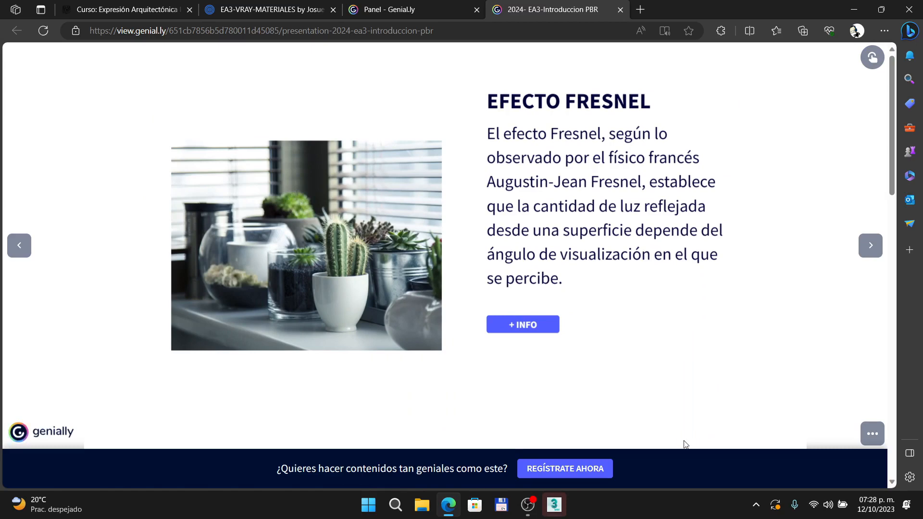
click(448, 504)
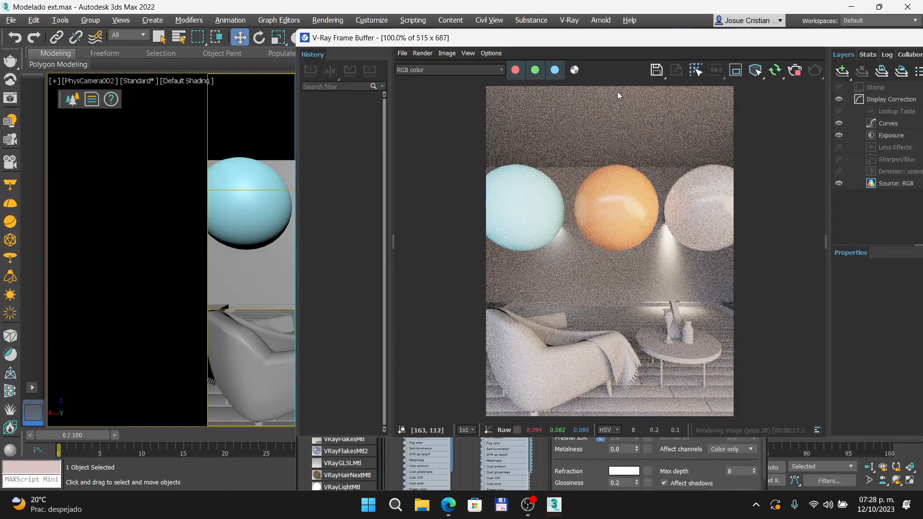
Step: Arrange the frame buffer and Slate Material Editor side by side, and set Material #21's refraction glossiness to 1.0
drag(610, 44, 220, 64)
drag(321, 62, 277, 49)
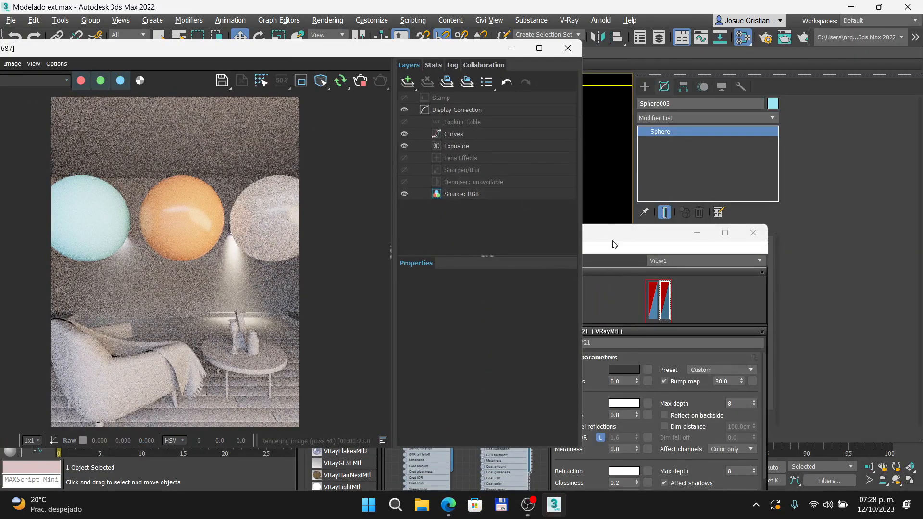
click(616, 243)
drag(591, 235, 633, 84)
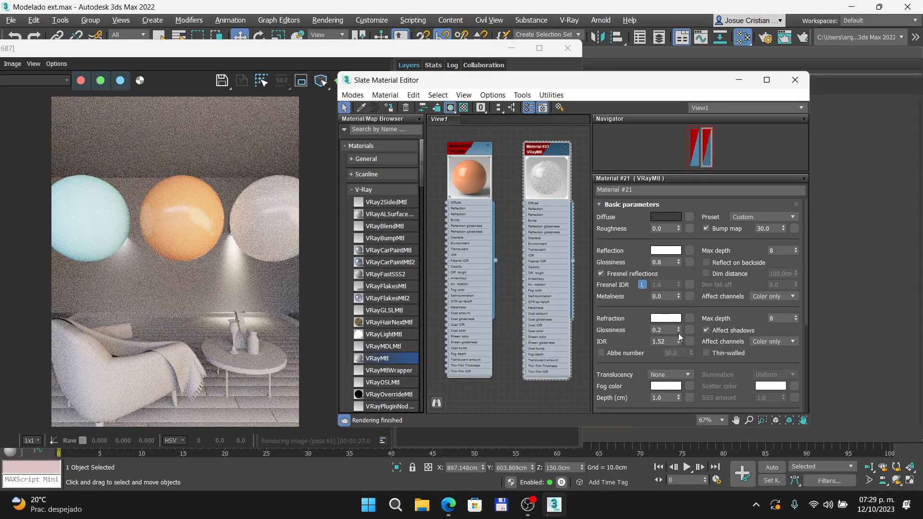
double_click(659, 329)
text(1)
key(Return)
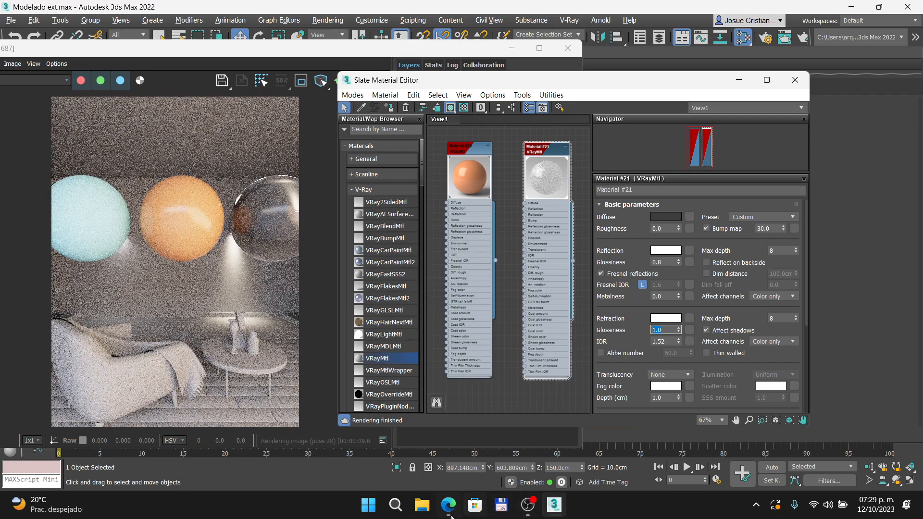
Step: Switch to the browser and consult the V-Ray materials refraction slide and the Efecto Fresnel slide of the PBR introduction
mouse_move(448, 505)
click(448, 442)
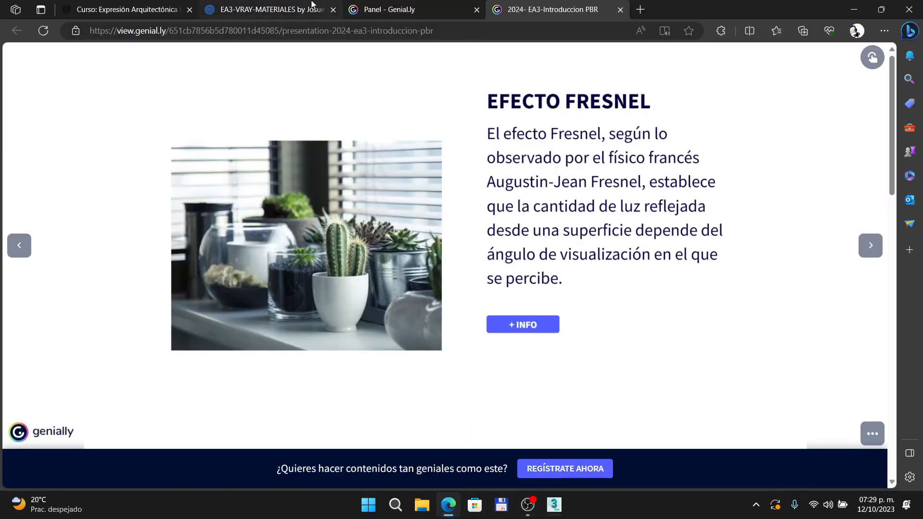
click(298, 9)
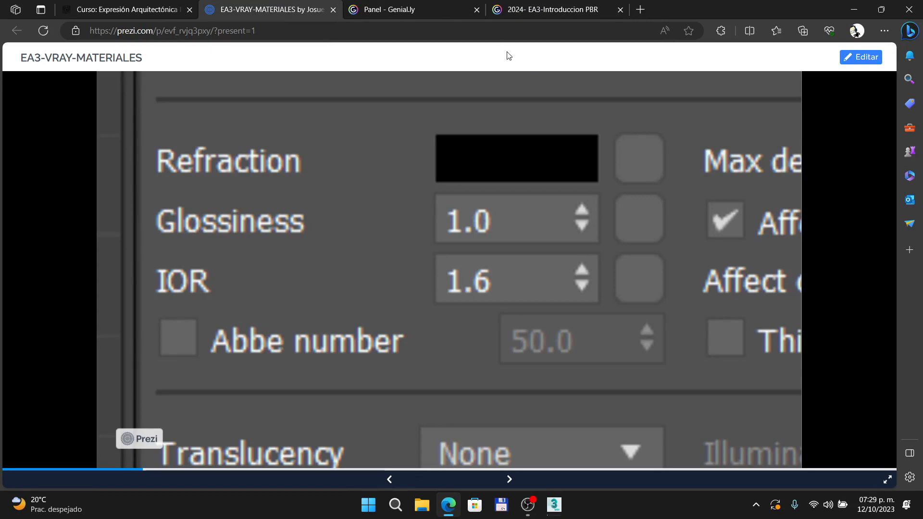
click(452, 514)
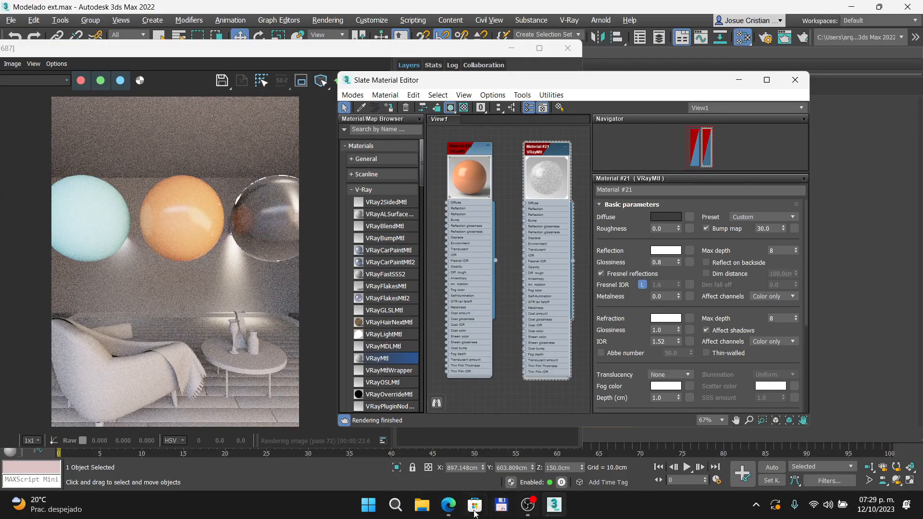
click(450, 509)
click(589, 8)
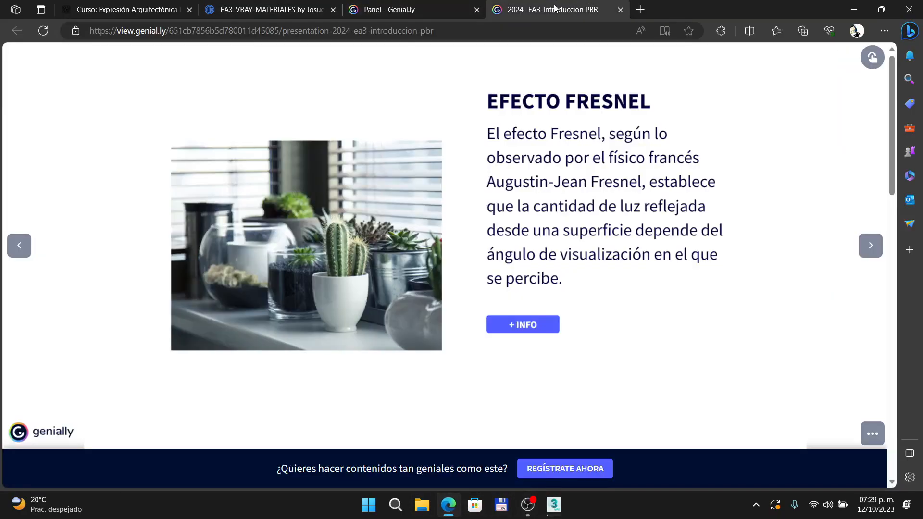